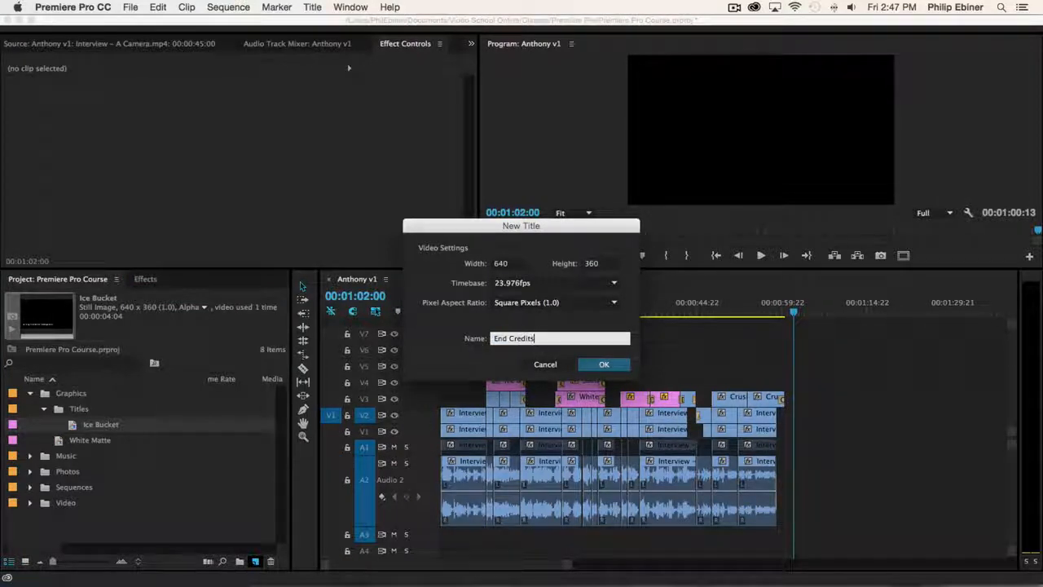
- Create a new title named "End Credits" and set its title type to Roll
{"action": "left_click", "coordinate": [603, 366]}
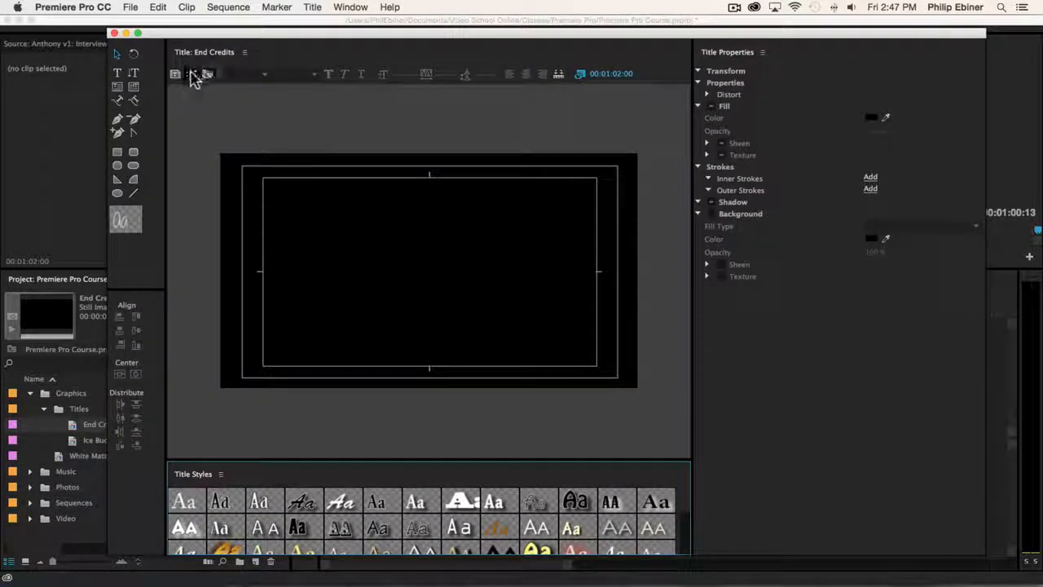
{"action": "left_click", "coordinate": [192, 78]}
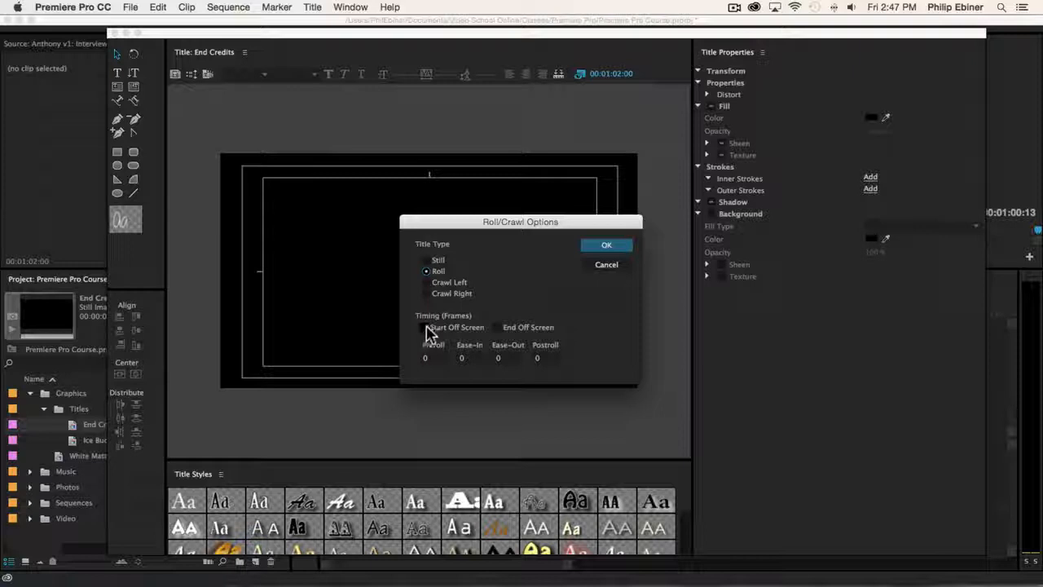
{"action": "left_click", "coordinate": [607, 245]}
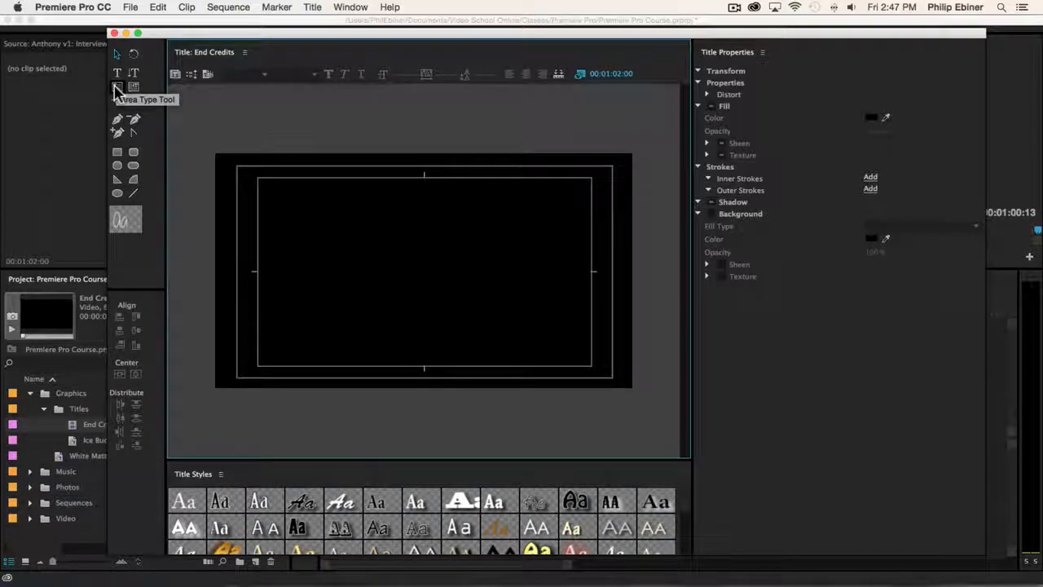
- Draw an area text box about 475 by 193 inside the title's safe area and centre-align its text
{"action": "left_click", "coordinate": [116, 89]}
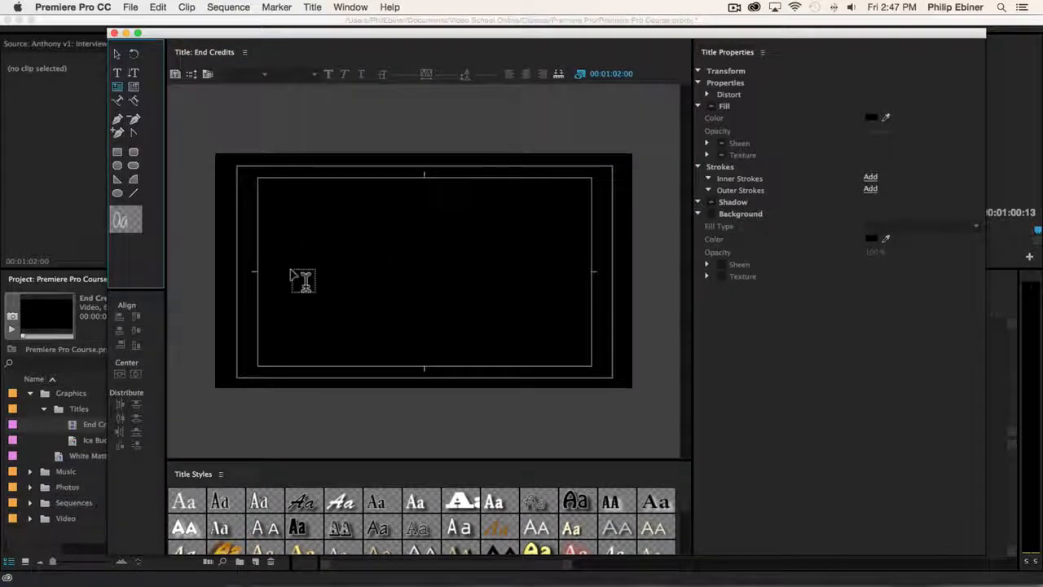
{"action": "left_click_drag", "start_coordinate": [269, 228], "coordinate": [578, 352]}
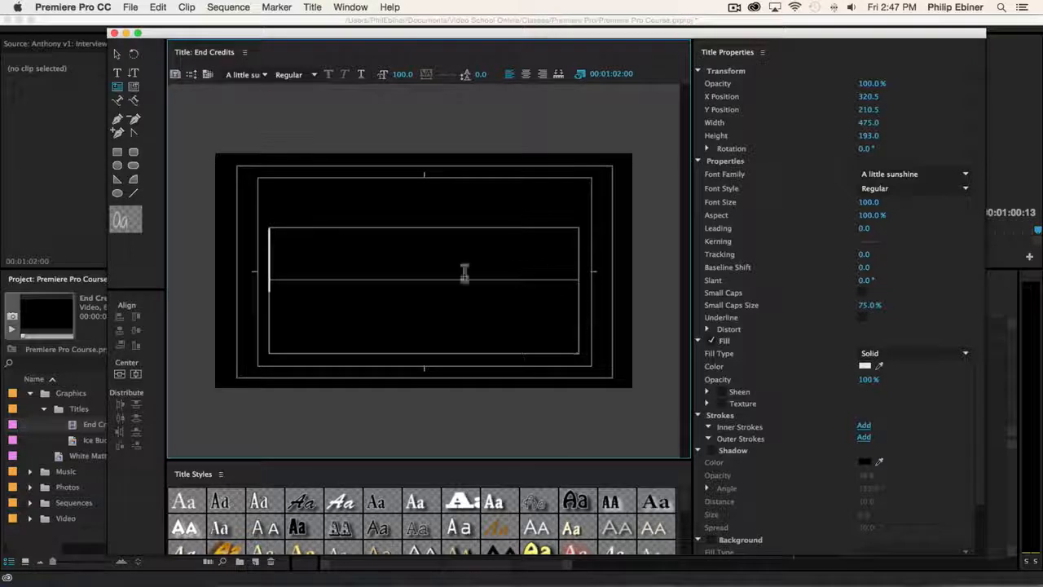
{"action": "left_click", "coordinate": [526, 74]}
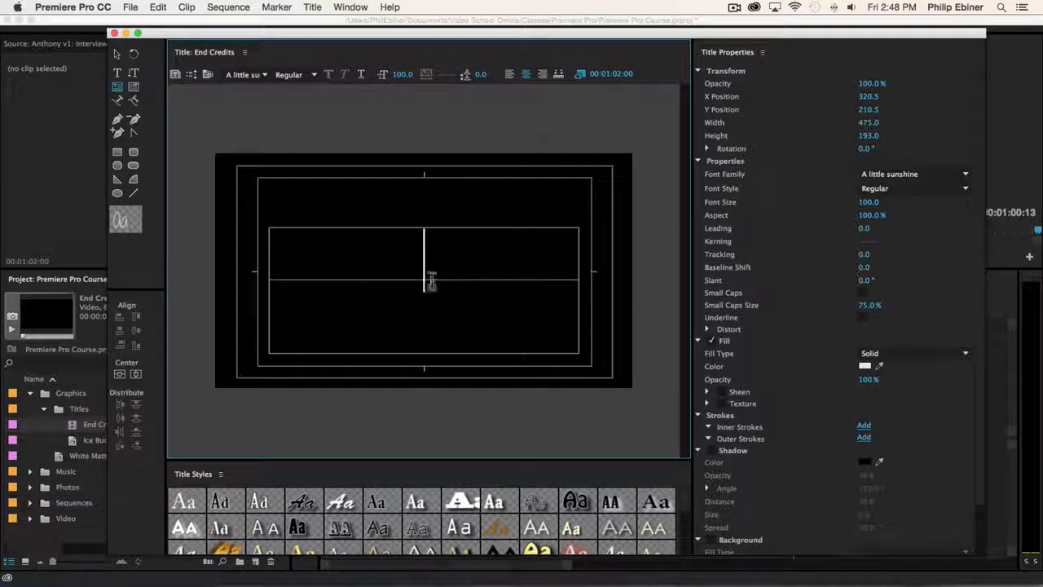
- Format the empty text box with font size 33 and the Helvetica Light font
{"action": "left_click_drag", "start_coordinate": [405, 79], "coordinate": [350, 79]}
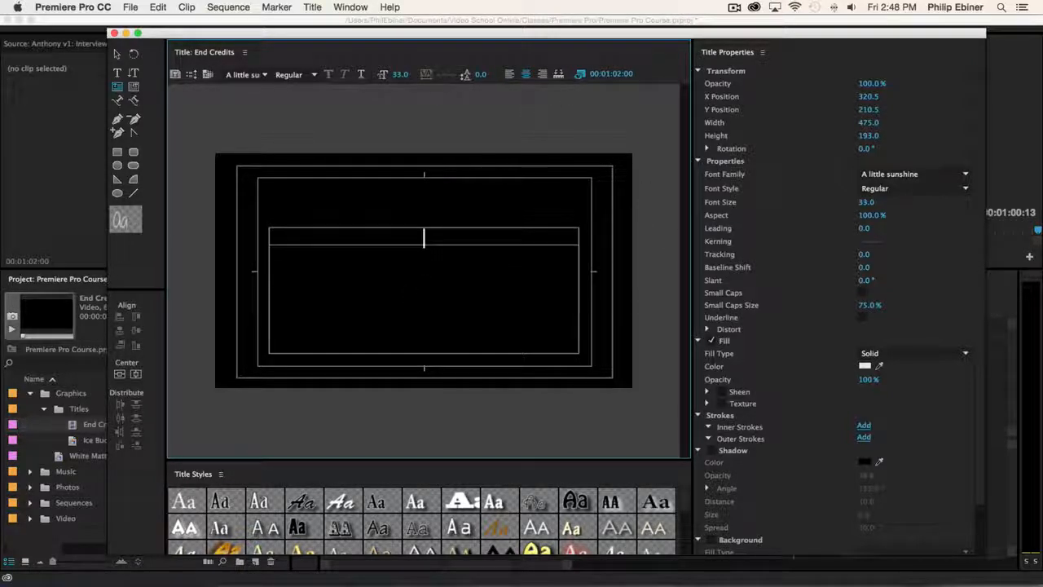
{"action": "left_click", "coordinate": [254, 73]}
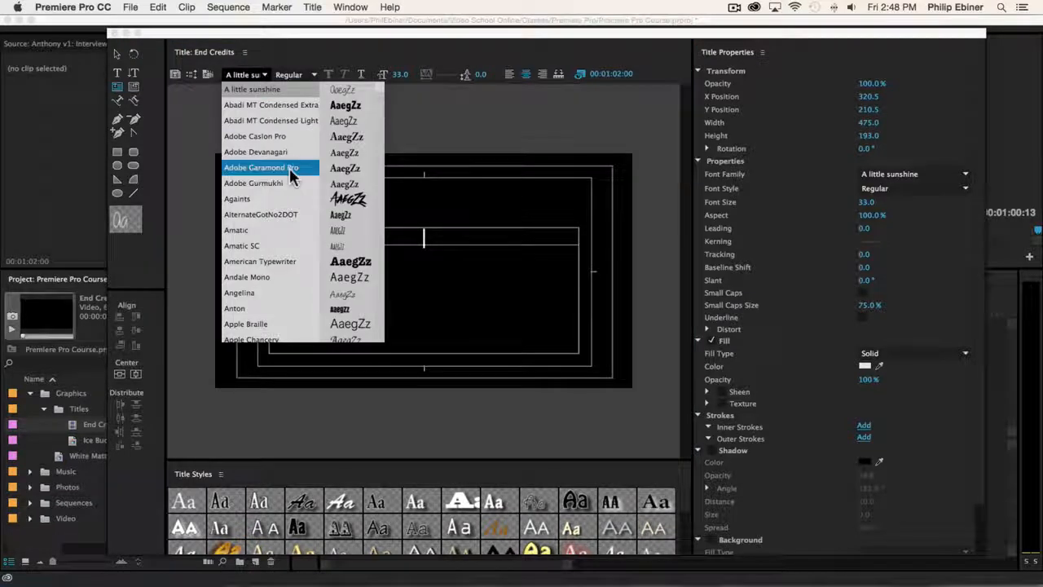
{"action": "left_click", "coordinate": [237, 74]}
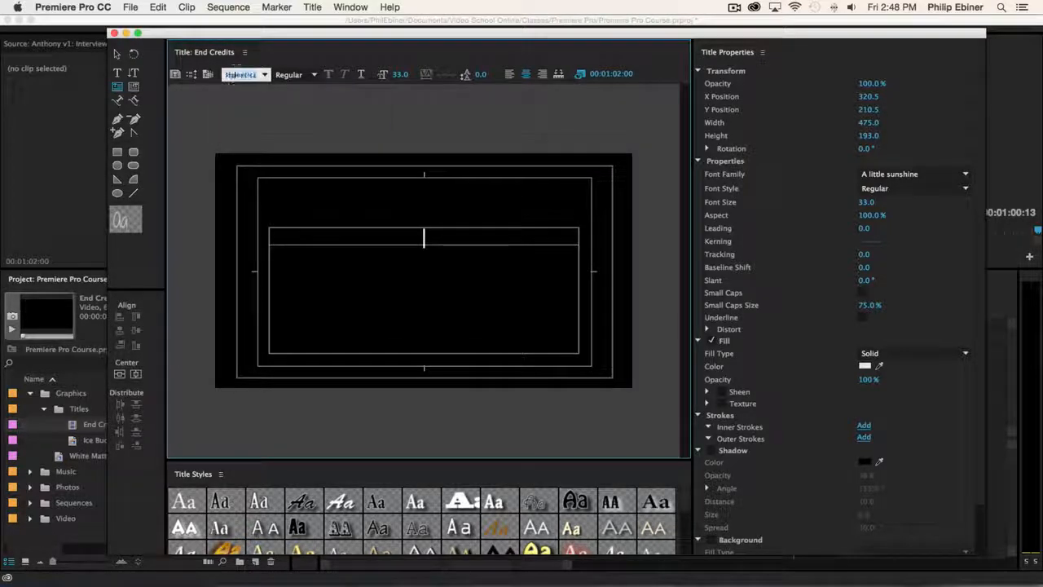
{"action": "key", "text": "Return"}
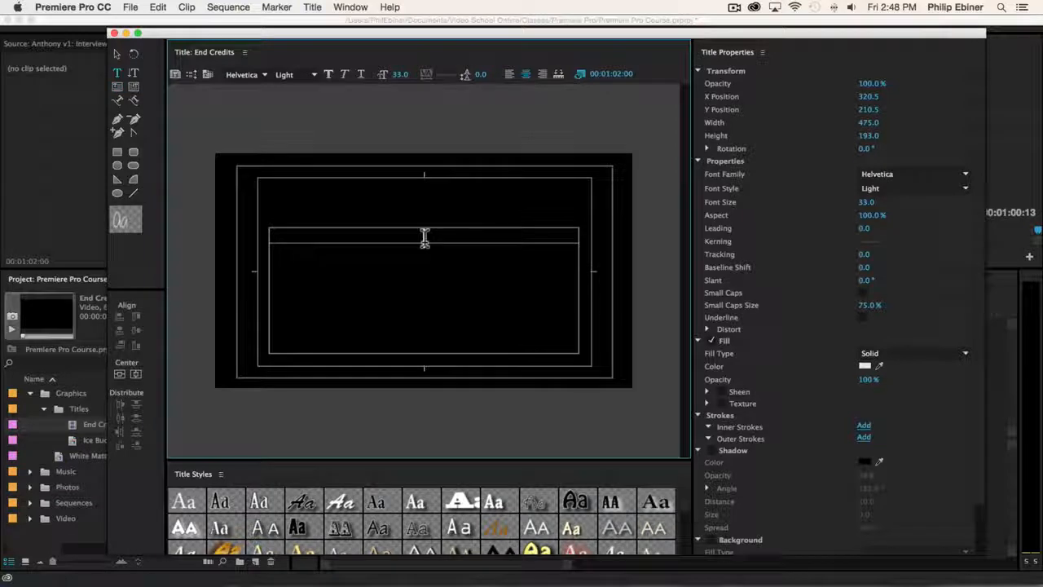
- Enter the credit lines "A Film By", the filmmaker's name and "Starring", separated by line breaks
{"action": "left_click", "coordinate": [424, 237]}
{"action": "type", "text": "A Film By"}
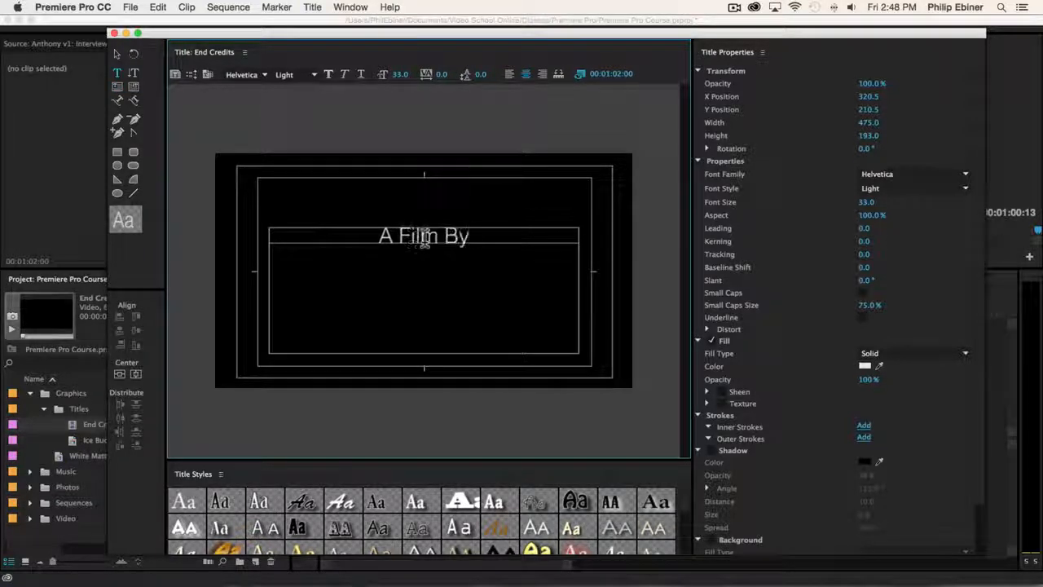
{"action": "key", "text": "Return"}
{"action": "type", "text": "Phil Ebiner"}
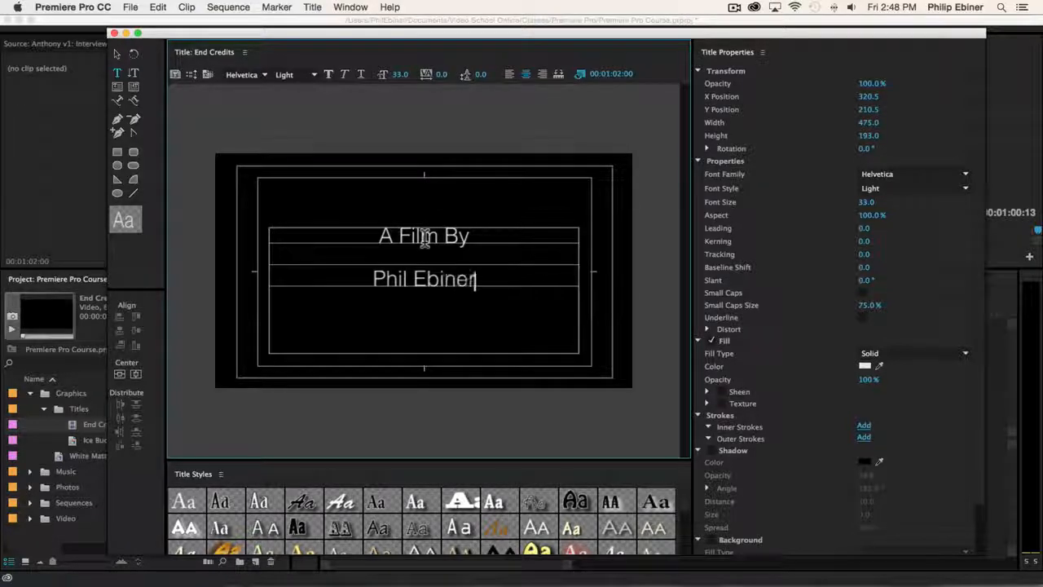
{"action": "key", "text": "Return"}
{"action": "type", "text": "Starring"}
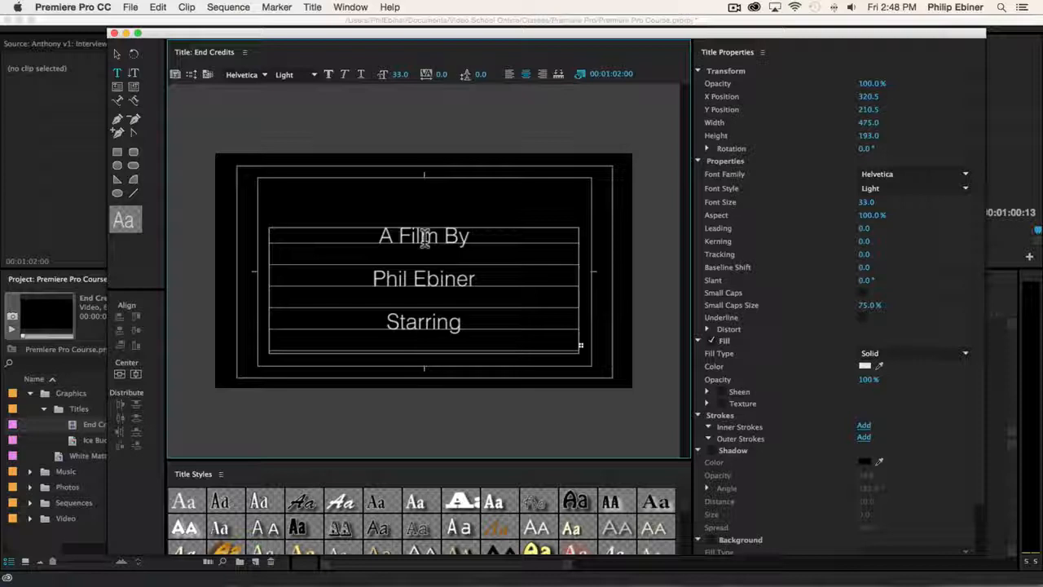
- Extend the credits text box downward to a height of about 462 and add the featured person's name under "Starring"
{"action": "key", "text": "Escape"}
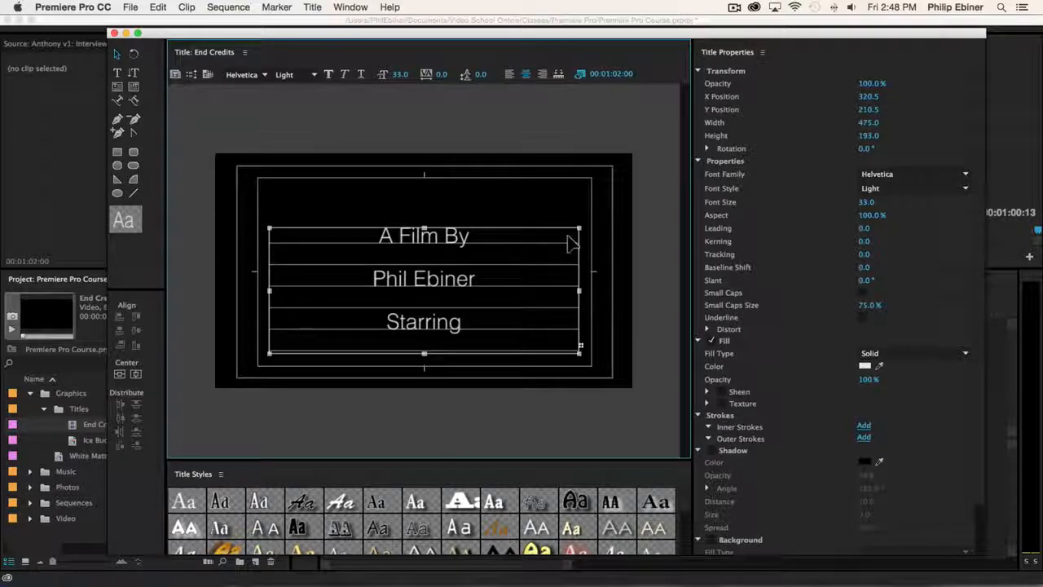
{"action": "left_click_drag", "start_coordinate": [423, 353], "coordinate": [422, 531]}
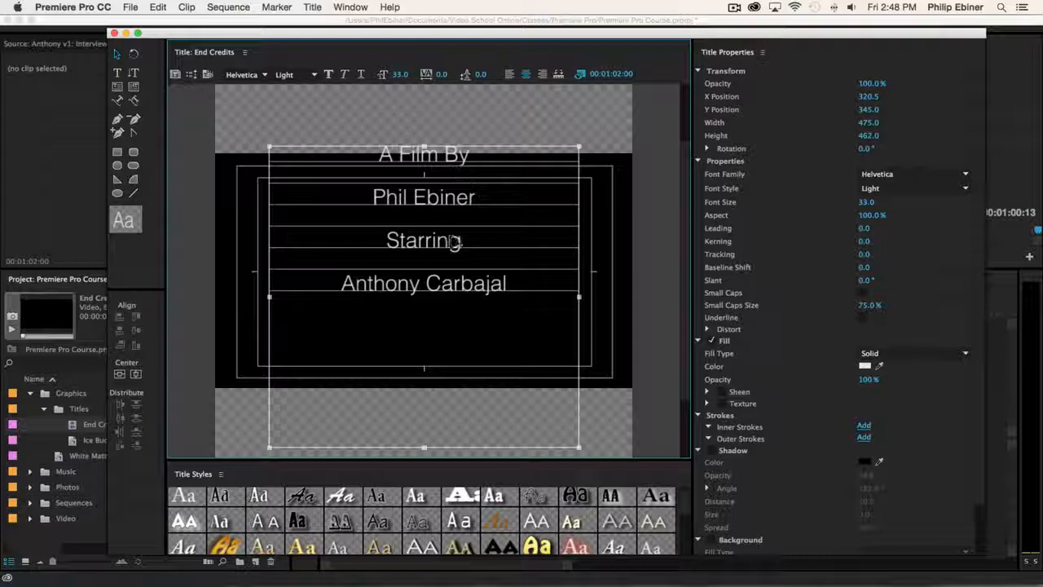
{"action": "left_click_drag", "start_coordinate": [680, 274], "coordinate": [682, 240]}
- Add a "Cinematography" heading with the two cinematographers' names below it, followed by a "Music By" heading
{"action": "key", "text": "Return"}
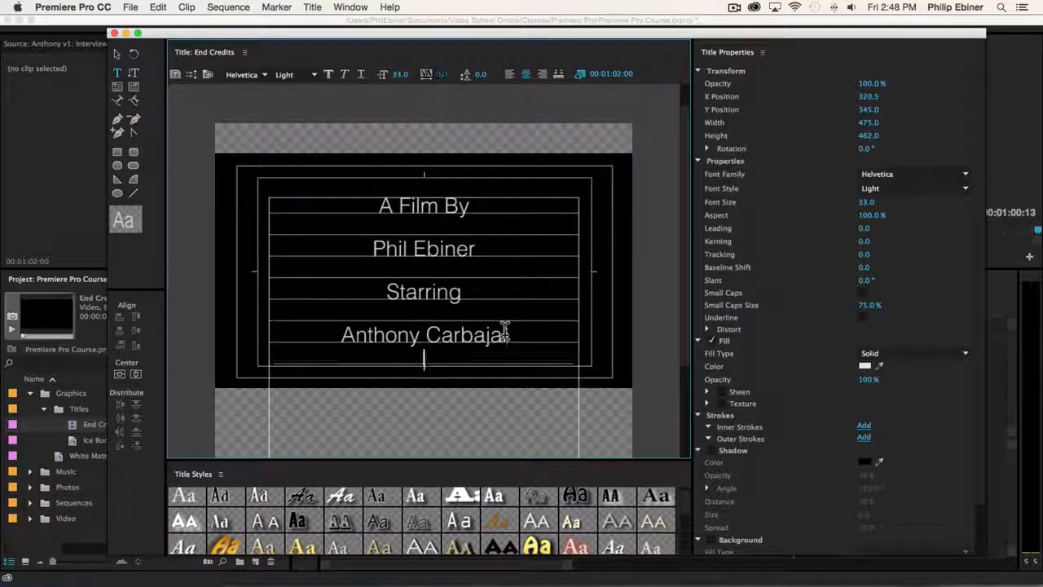
{"action": "type", "text": "Cine"}
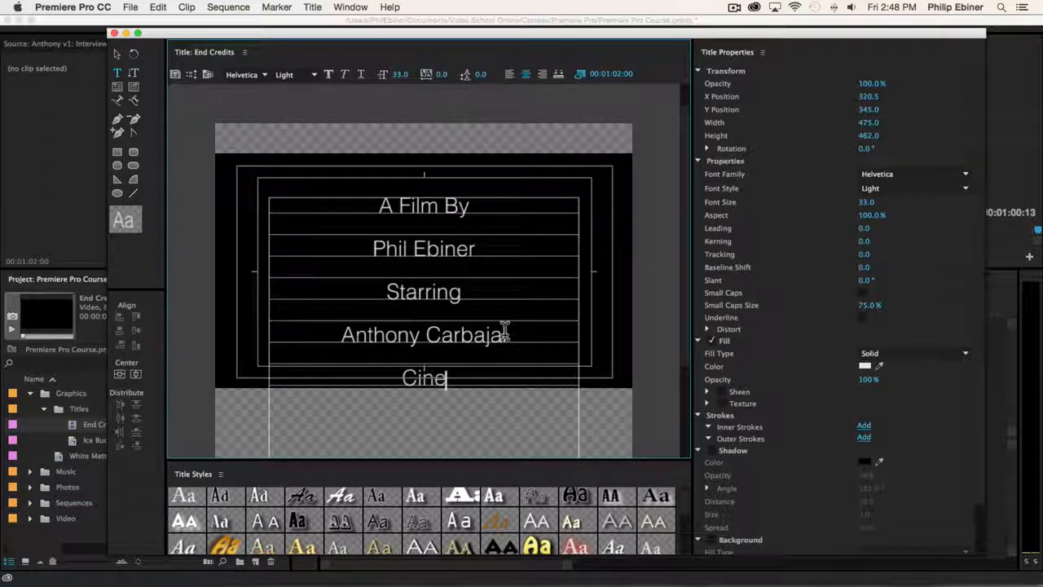
{"action": "type", "text": "matography"}
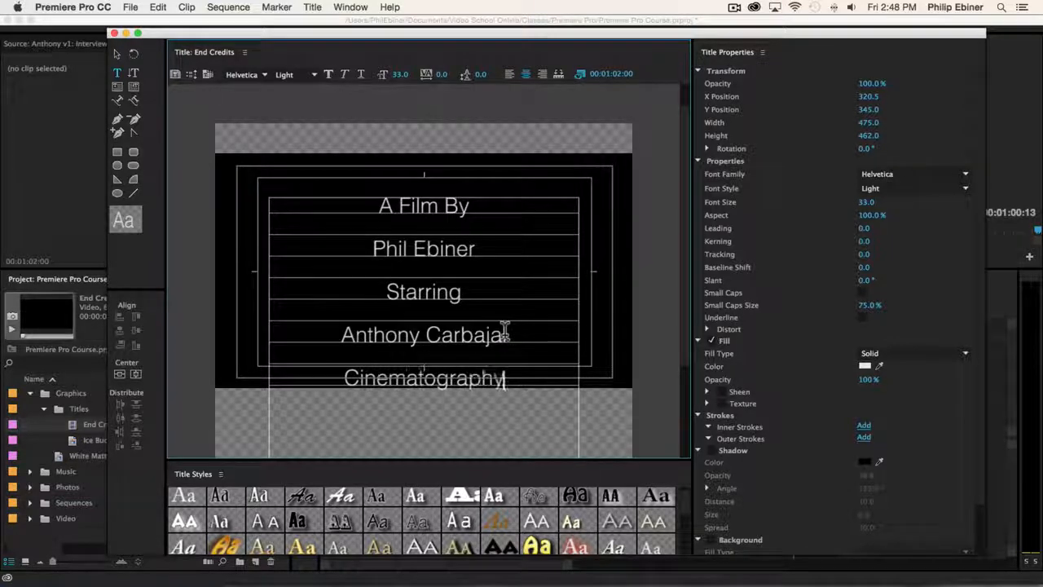
{"action": "key", "text": "Return"}
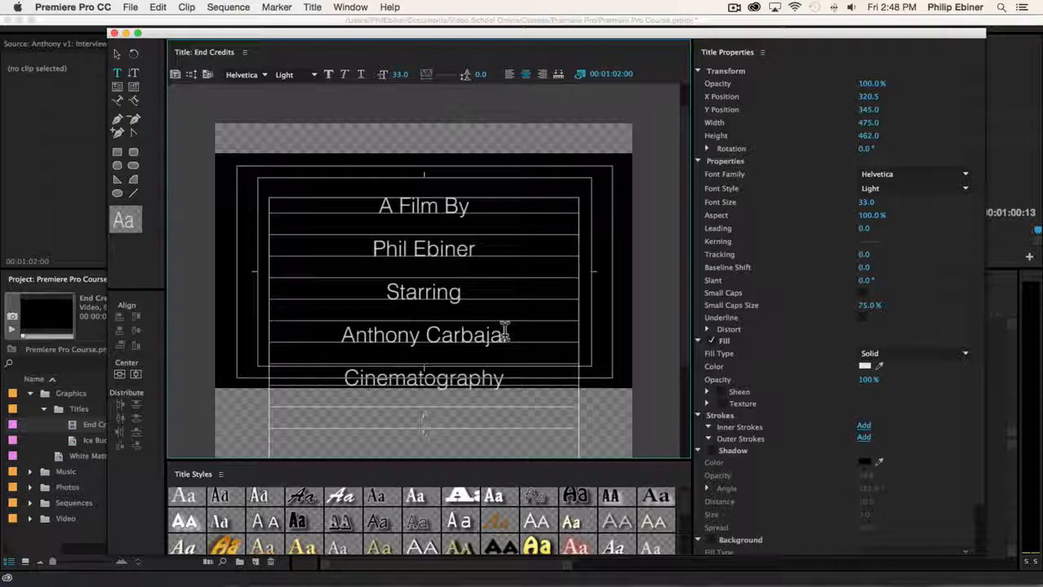
{"action": "type", "text": "Will Carnahan"}
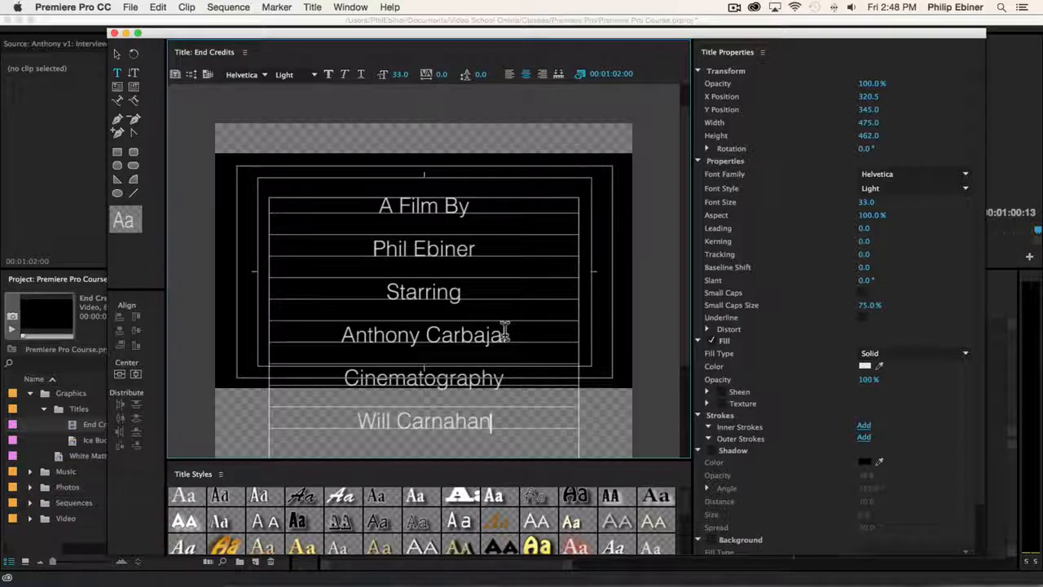
{"action": "key", "text": "Return"}
{"action": "type", "text": "Sam"}
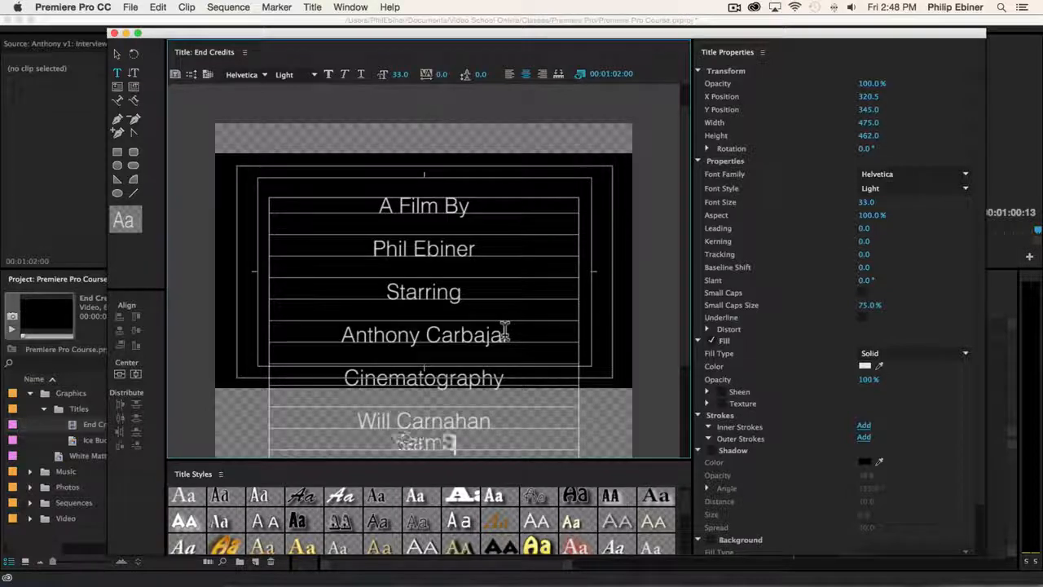
{"action": "type", "text": " Shimizu-Jones"}
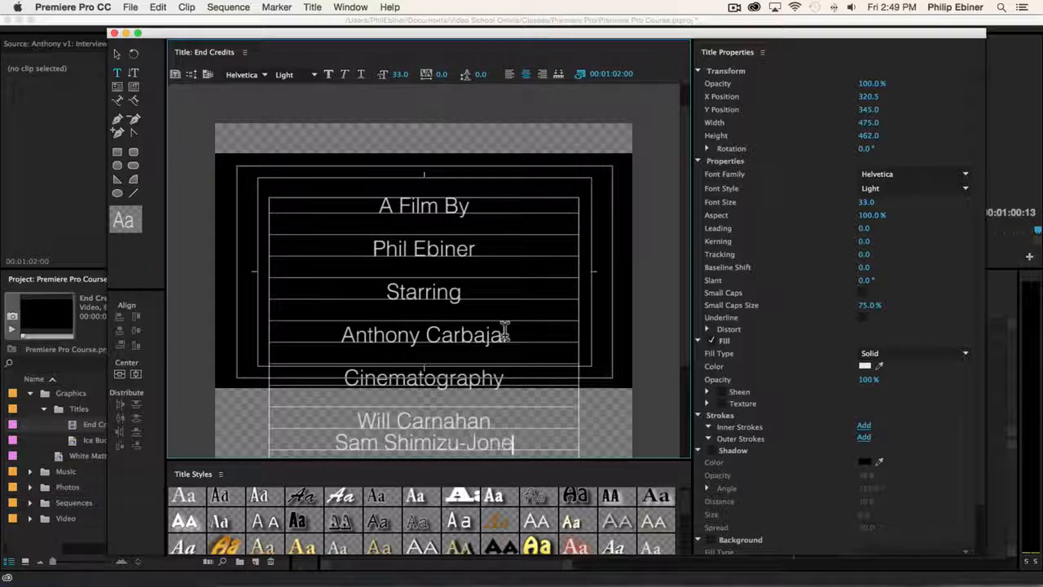
{"action": "key", "text": "Return"}
{"action": "type", "text": "Music By"}
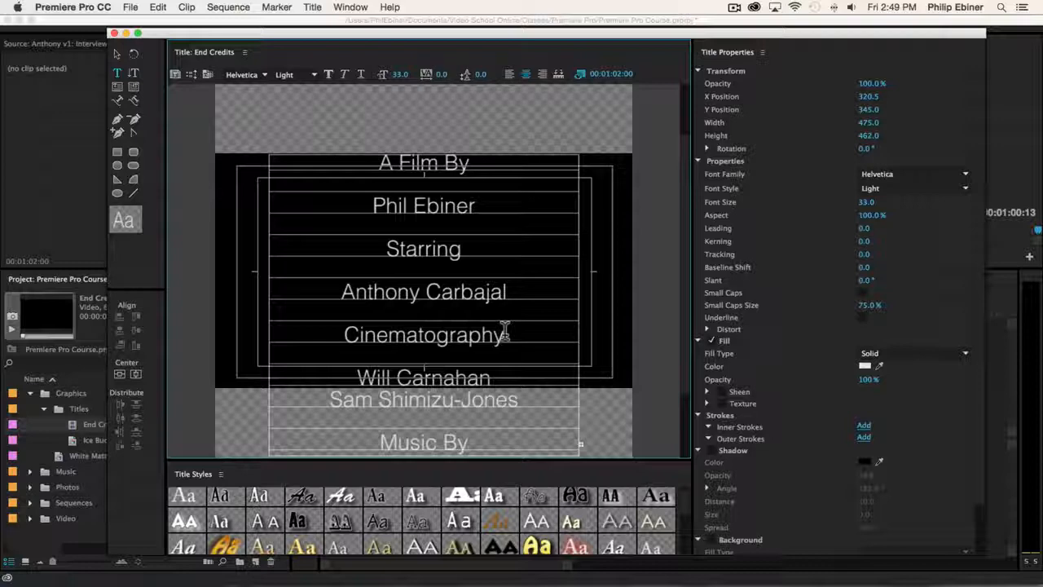
- Extend the credits text box downward to a height of about 534 and add the composer's name under "Music By"
{"action": "scroll", "coordinate": [617, 291], "scroll_direction": "down", "scroll_amount": 4}
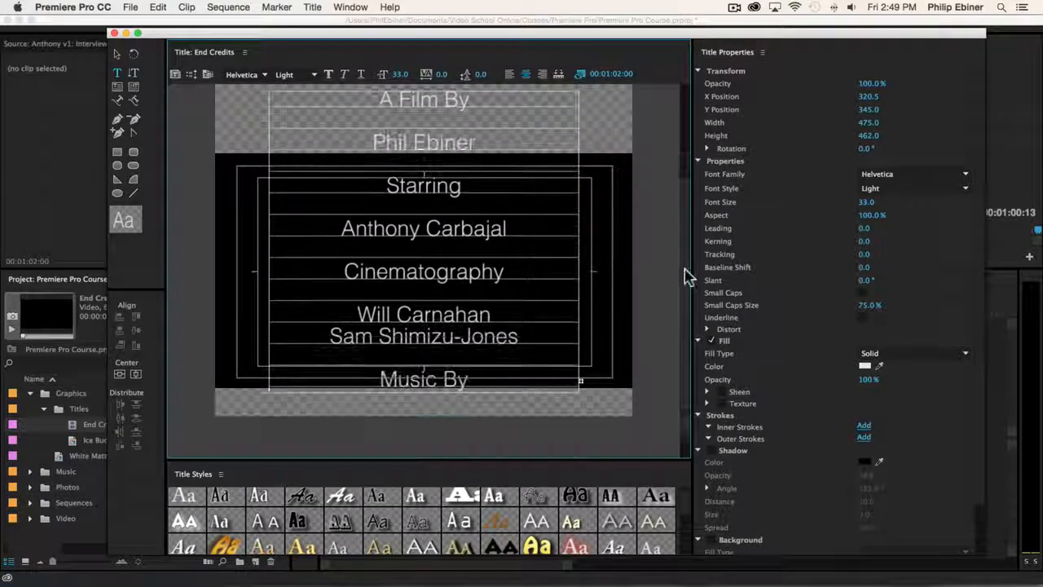
{"action": "left_click", "coordinate": [117, 54]}
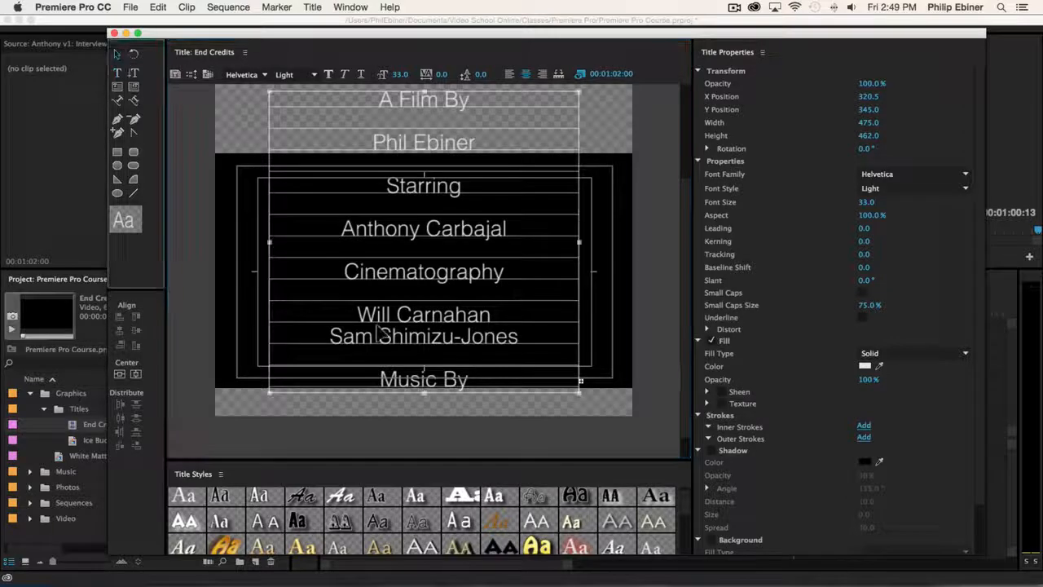
{"action": "mouse_move", "coordinate": [425, 394]}
{"action": "left_mouse_down"}
{"action": "mouse_move", "coordinate": [429, 456]}
{"action": "mouse_move", "coordinate": [424, 412]}
{"action": "left_mouse_up"}
{"action": "scroll", "coordinate": [652, 231], "scroll_direction": "up", "scroll_amount": 3}
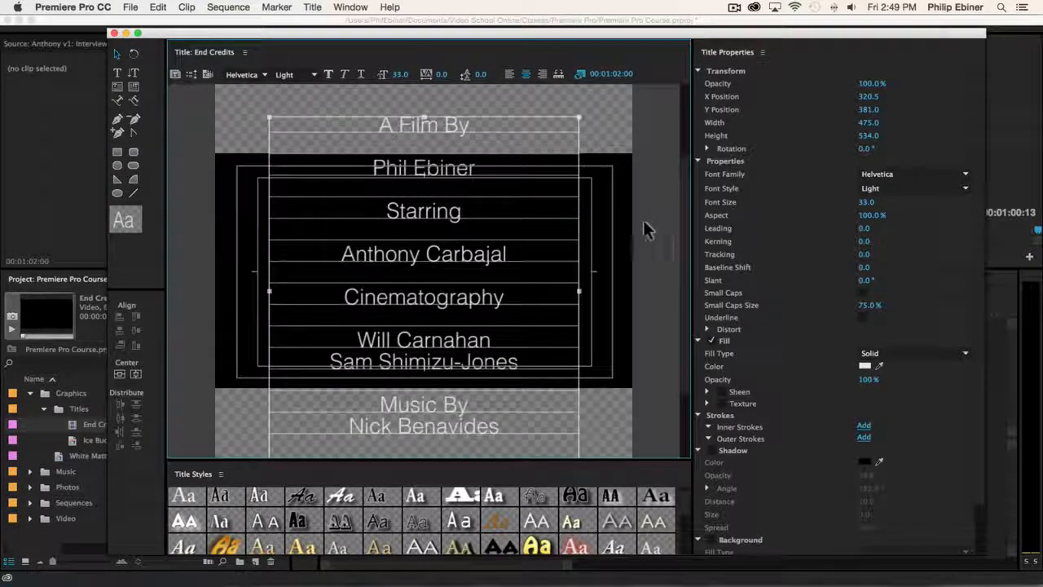
- Close the title editor and place the End Credits title on track V1 after the last clip
{"action": "left_click", "coordinate": [115, 34]}
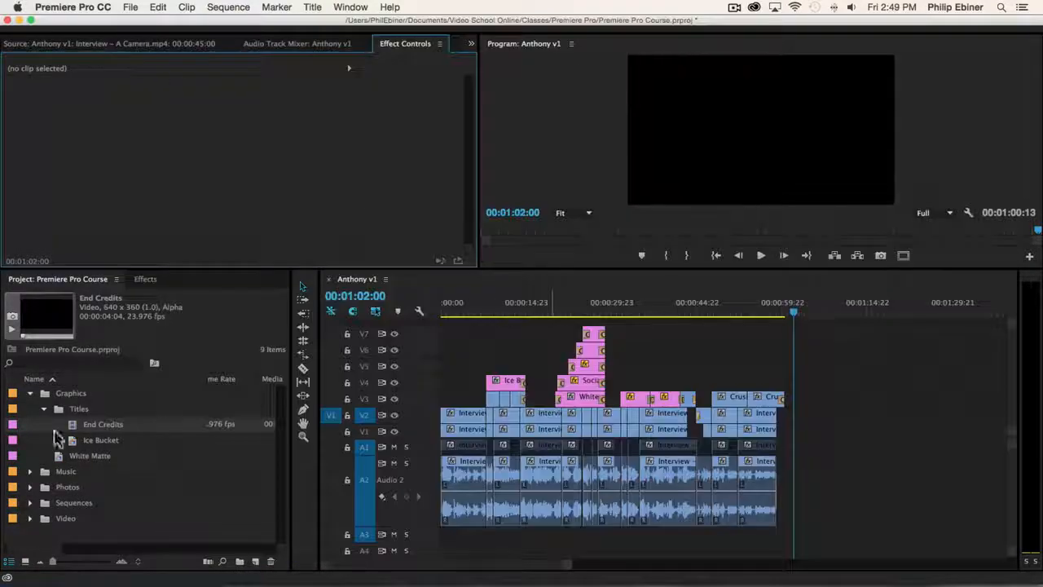
{"action": "left_click_drag", "start_coordinate": [98, 435], "coordinate": [802, 445]}
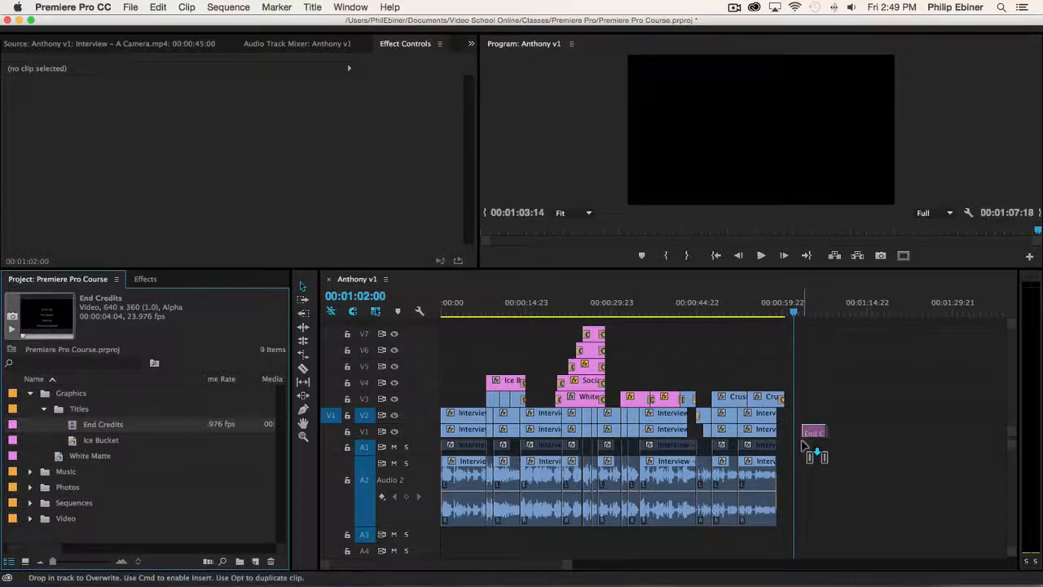
- Play back the End Credits clip from just before its start and scrub through it to check the roll
{"action": "left_click", "coordinate": [802, 314]}
{"action": "left_click_drag", "start_coordinate": [802, 314], "coordinate": [803, 313]}
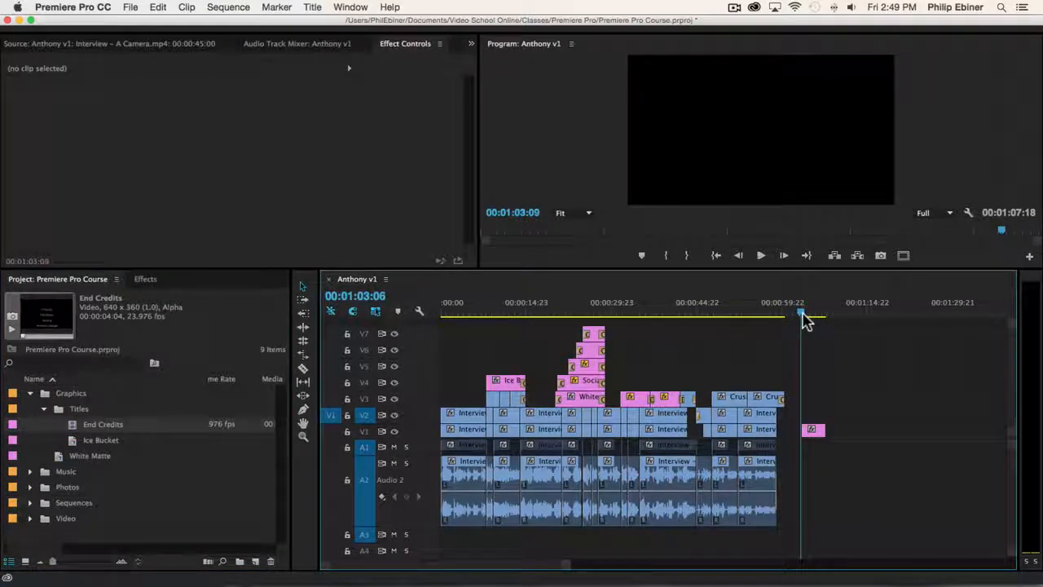
{"action": "key", "text": "space"}
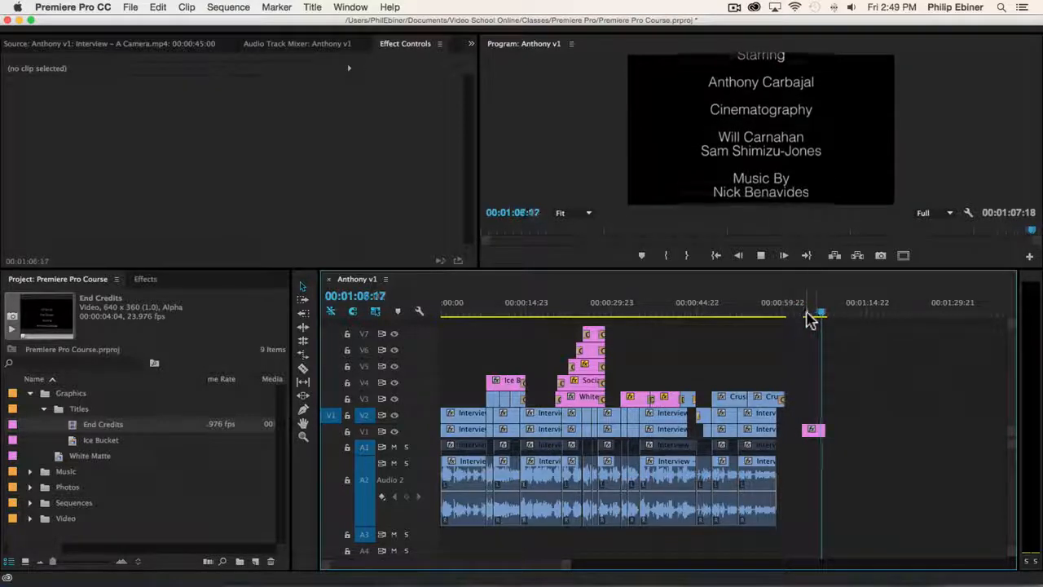
{"action": "mouse_move", "coordinate": [815, 318]}
{"action": "left_mouse_down"}
{"action": "mouse_move", "coordinate": [805, 318]}
{"action": "mouse_move", "coordinate": [830, 318]}
{"action": "mouse_move", "coordinate": [803, 318]}
{"action": "mouse_move", "coordinate": [818, 321]}
{"action": "left_mouse_up"}
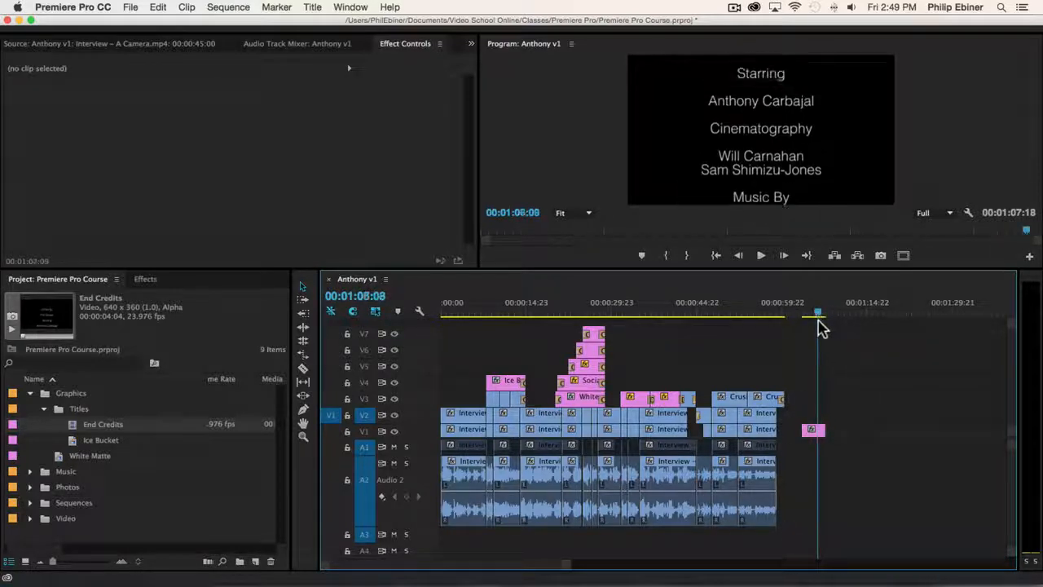
- Reopen the End Credits title from the timeline and enable Start Off Screen and End Off Screen in its roll options
{"action": "double_click", "coordinate": [812, 430]}
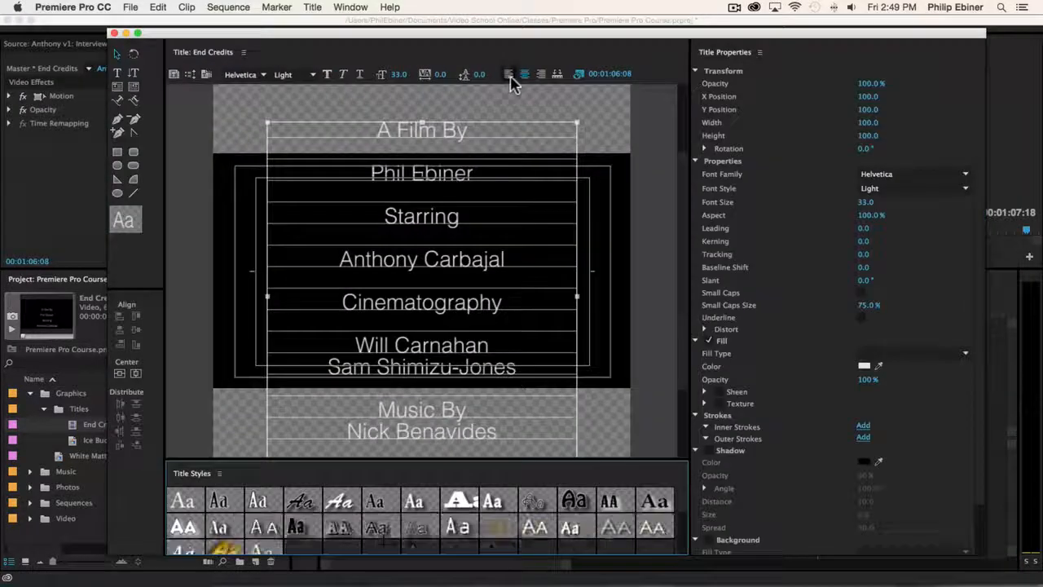
{"action": "left_click", "coordinate": [188, 75]}
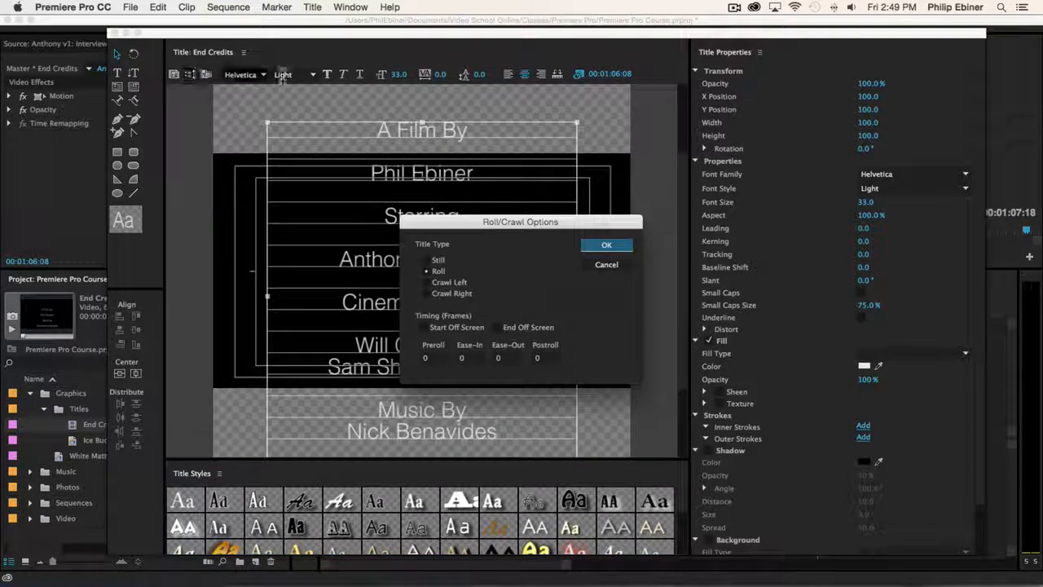
{"action": "left_click", "coordinate": [423, 327]}
{"action": "left_click", "coordinate": [498, 326]}
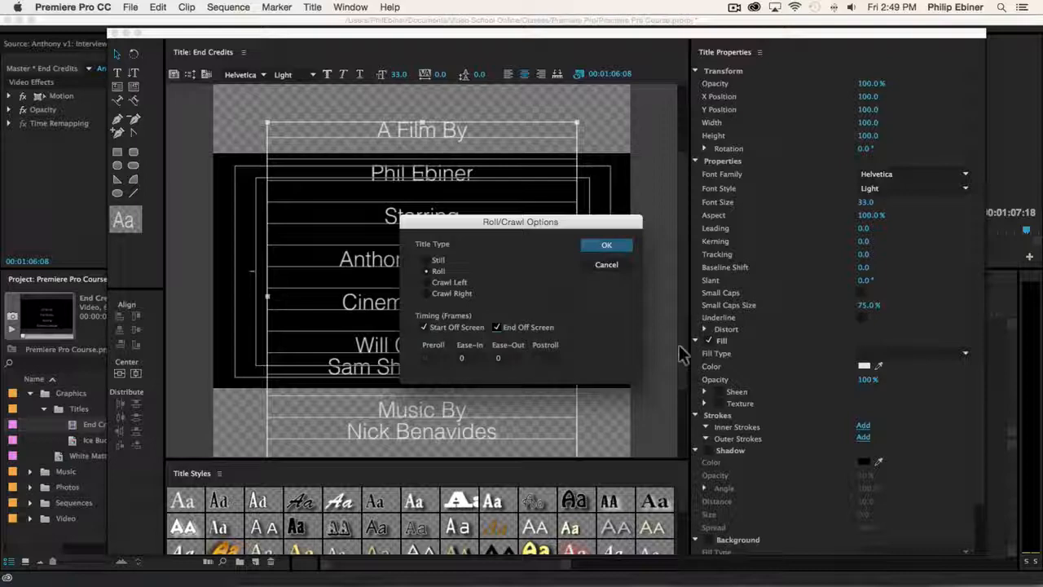
{"action": "left_click", "coordinate": [618, 248]}
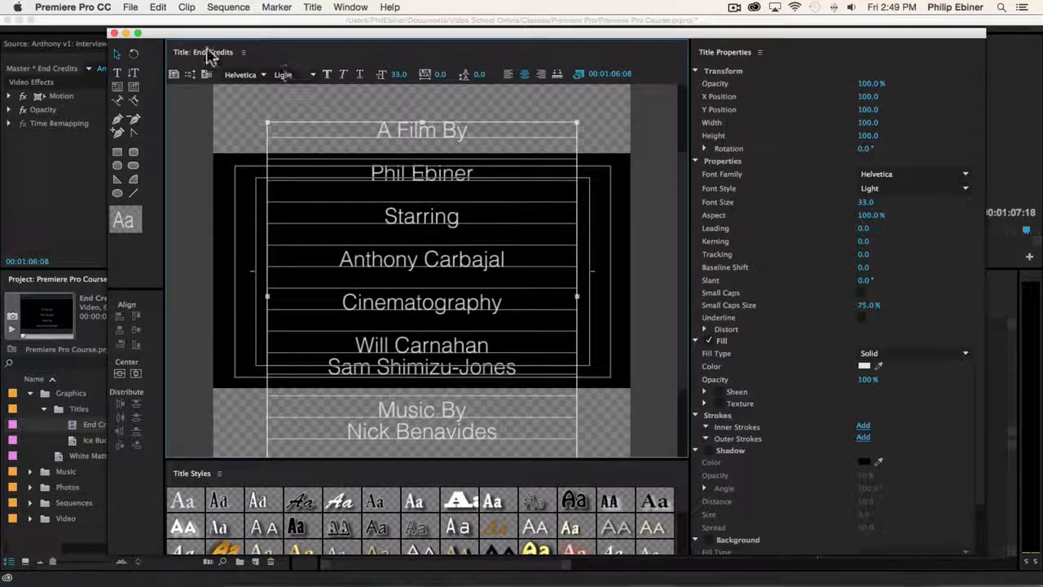
- Close the title editor and play back the End Credits clip from just before its start to check the roll
{"action": "left_click", "coordinate": [113, 33]}
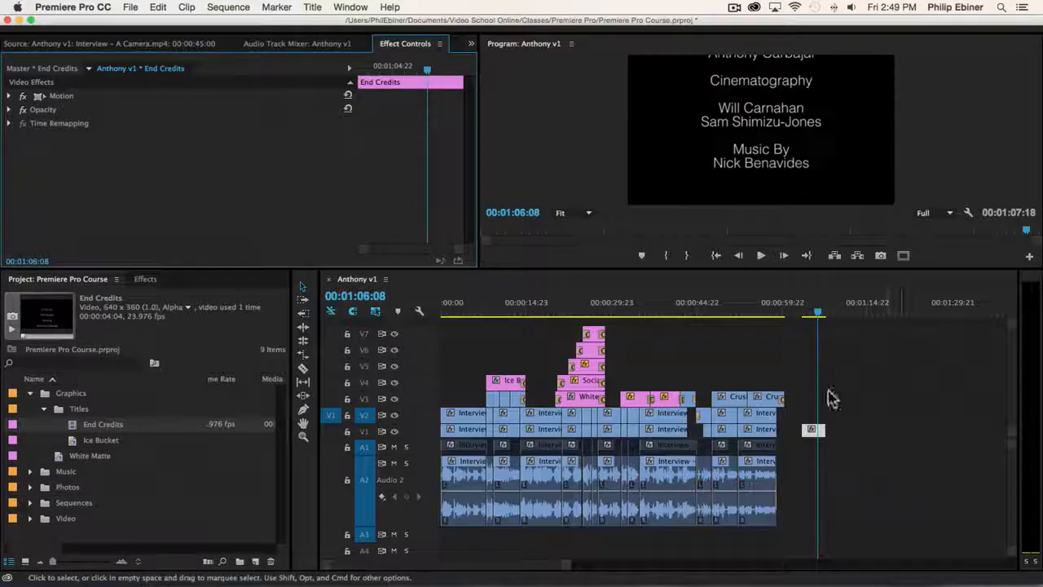
{"action": "left_click", "coordinate": [806, 315]}
{"action": "left_click_drag", "start_coordinate": [805, 318], "coordinate": [798, 312]}
{"action": "key", "text": "space"}
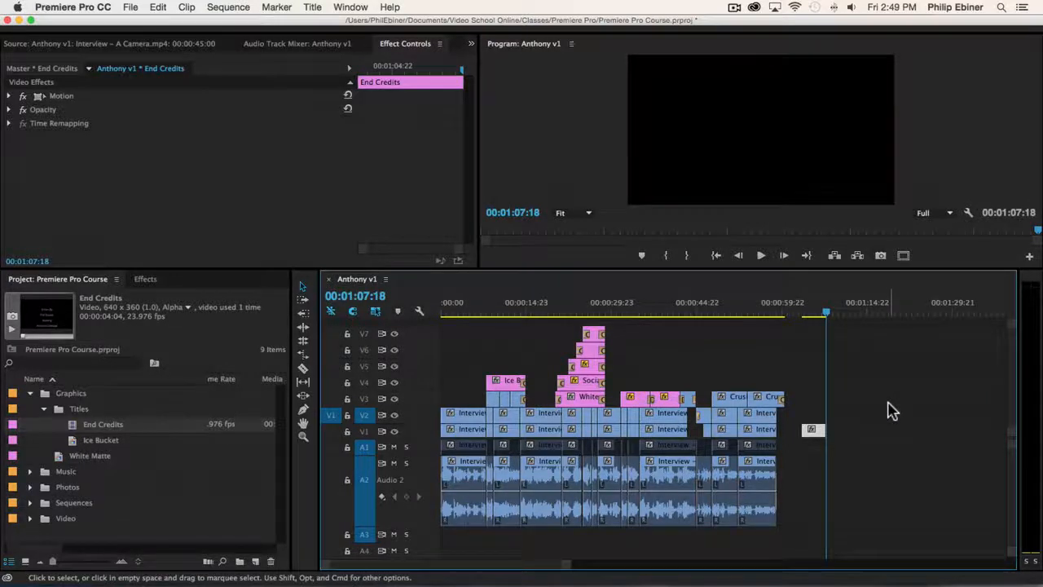
- Extend the end of the End Credits clip on V1 to about 00:01:14:00 and play it from its start
{"action": "key", "text": "="}
{"action": "key", "text": "-"}
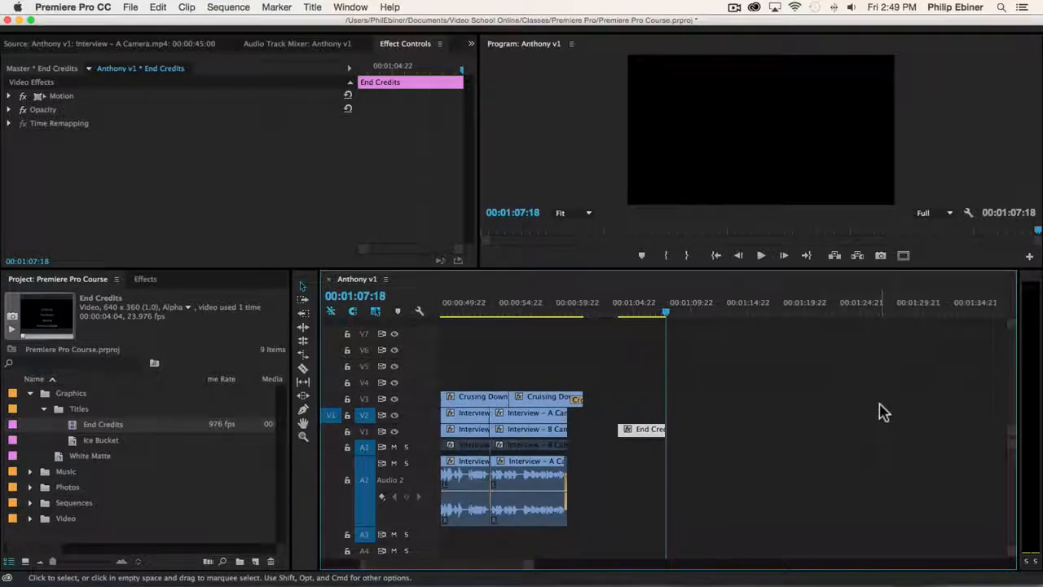
{"action": "left_click", "coordinate": [673, 433]}
{"action": "left_click_drag", "start_coordinate": [666, 432], "coordinate": [740, 426]}
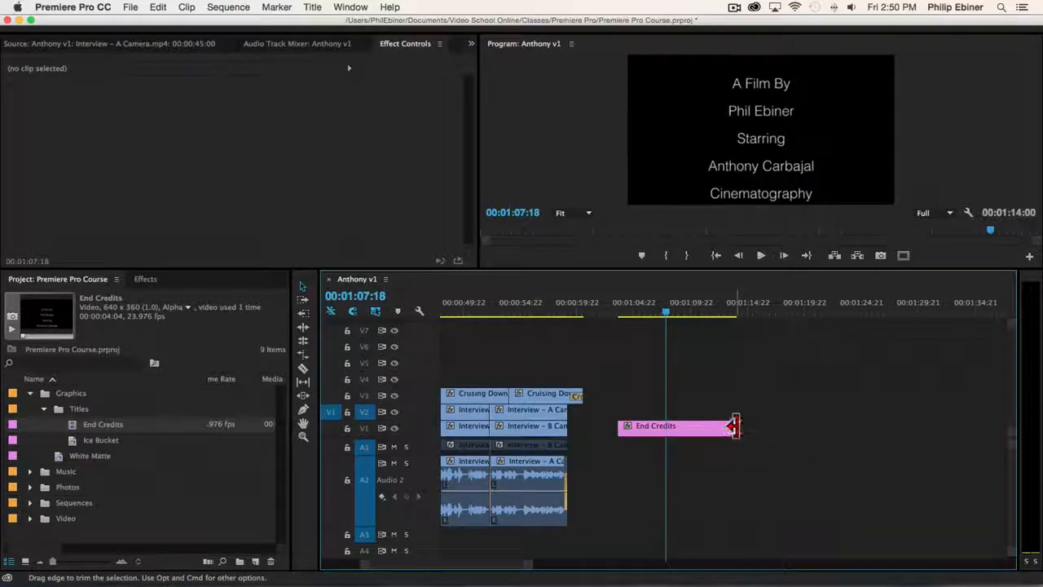
{"action": "left_click", "coordinate": [619, 314]}
{"action": "key", "text": "space"}
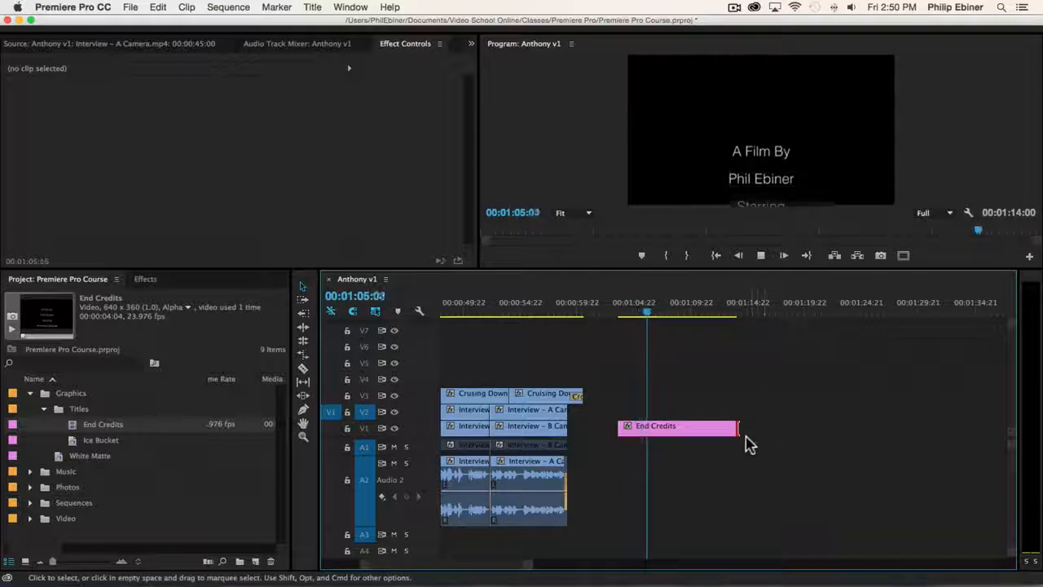
- Lengthen the End Credits clip to end at about 00:01:22:18 and replay its opening to check the scroll speed
{"action": "left_click_drag", "start_coordinate": [739, 427], "coordinate": [843, 430]}
{"action": "left_click_drag", "start_coordinate": [652, 312], "coordinate": [621, 314]}
{"action": "key", "text": "space"}
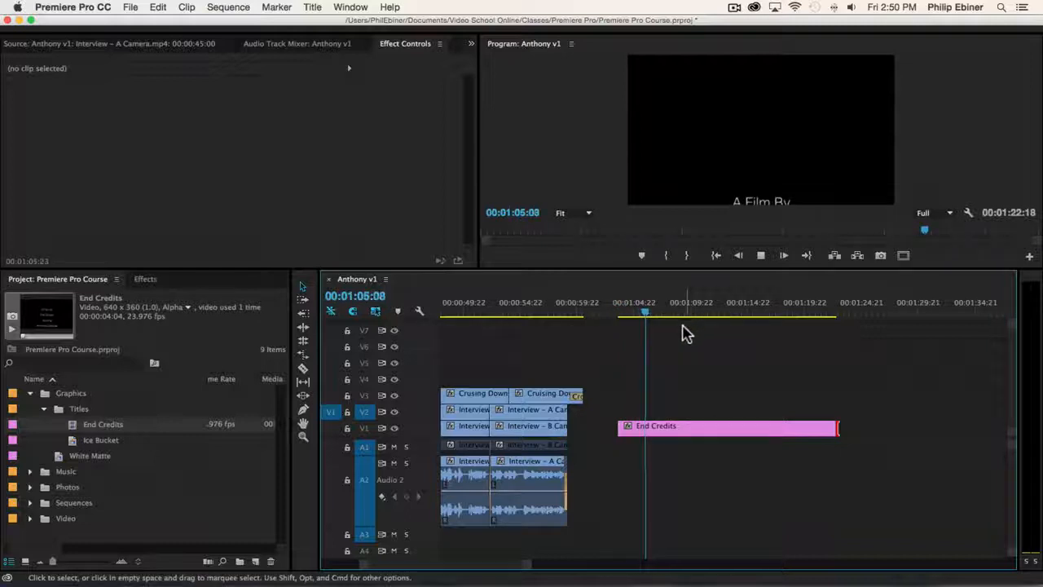
{"action": "key", "text": "space"}
- Slow the credits roll further by extending the clip's end to about 00:01:25:11, and preview it from near its start
{"action": "left_click_drag", "start_coordinate": [838, 427], "coordinate": [860, 432]}
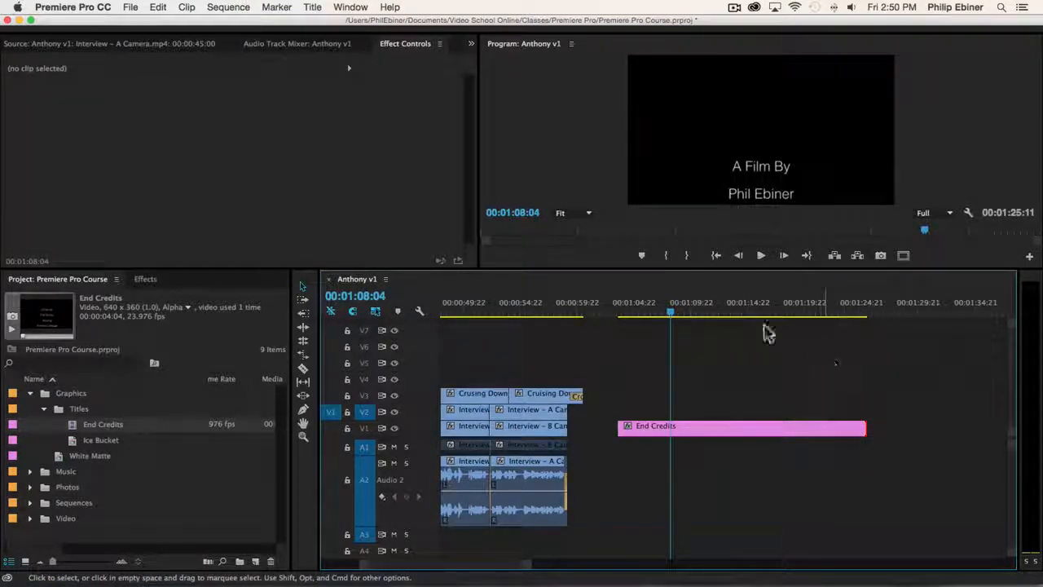
{"action": "left_click_drag", "start_coordinate": [677, 318], "coordinate": [633, 314]}
{"action": "key", "text": "space"}
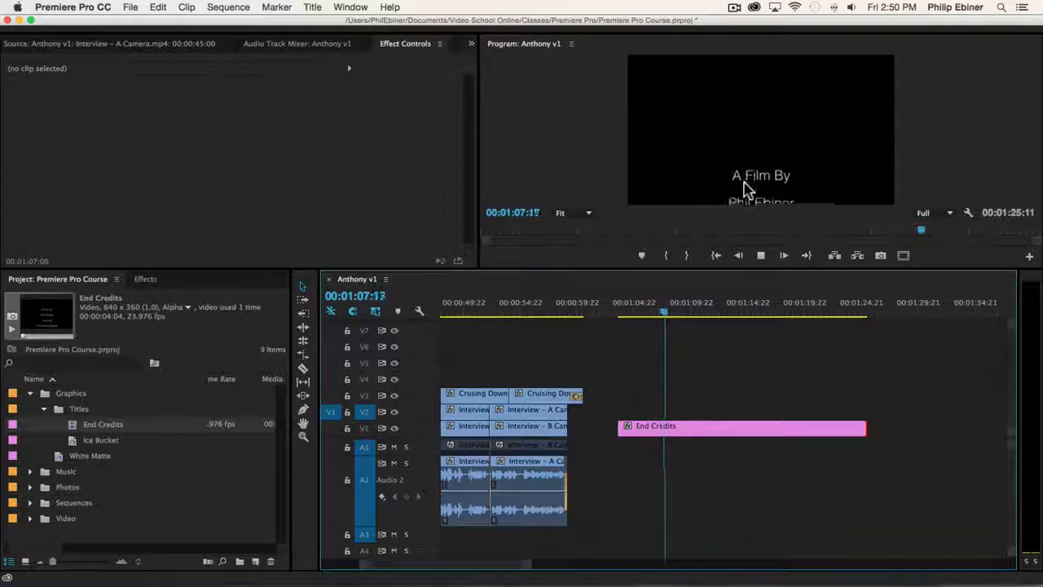
- Extend the End Credits clip's end to about 00:01:27:17 and play back the roll from near its beginning
{"action": "left_click_drag", "start_coordinate": [866, 429], "coordinate": [885, 429]}
{"action": "key", "text": "space"}
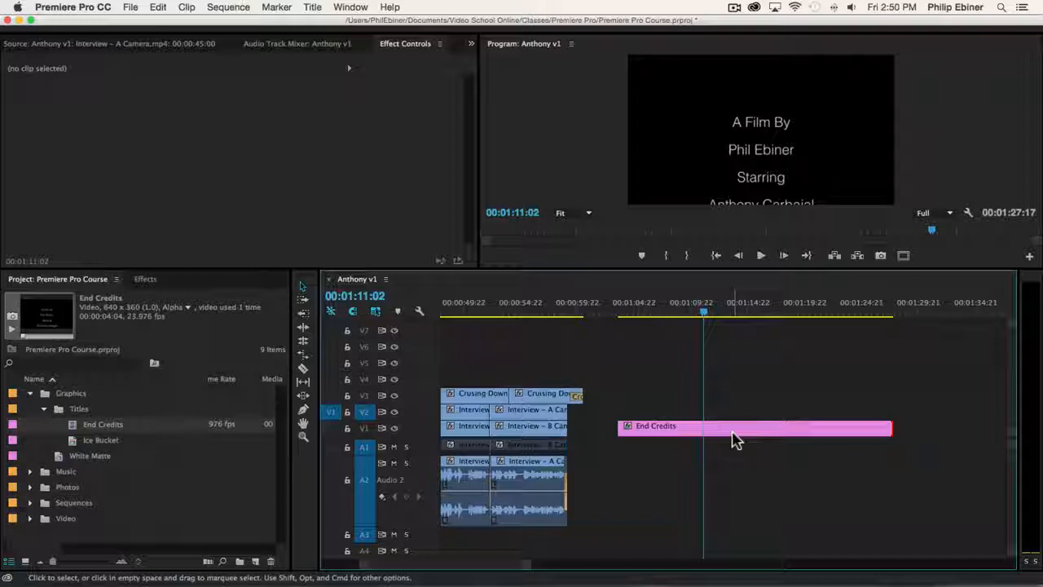
{"action": "left_click_drag", "start_coordinate": [644, 311], "coordinate": [665, 326]}
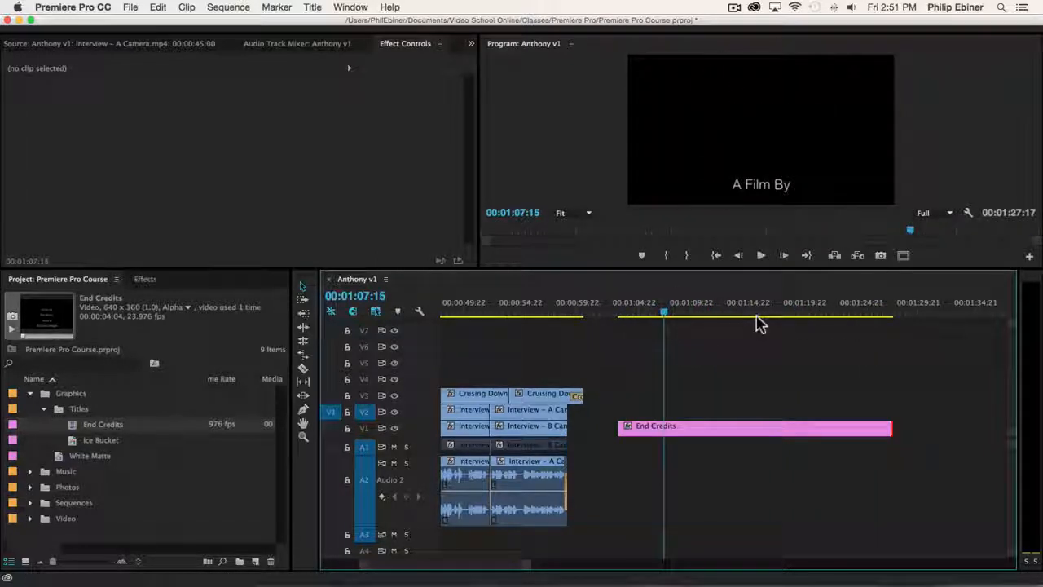
{"action": "key", "text": "space"}
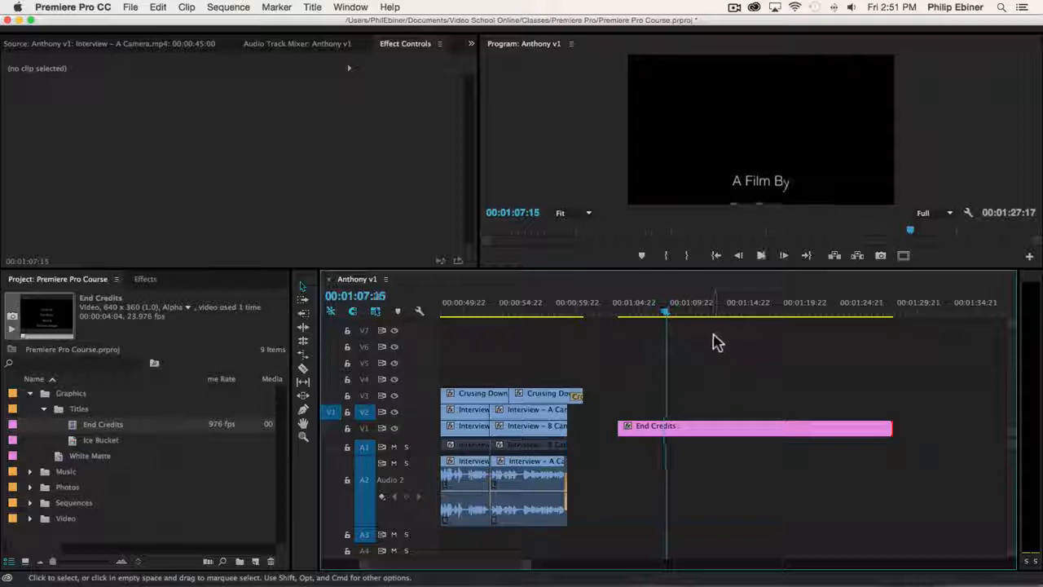